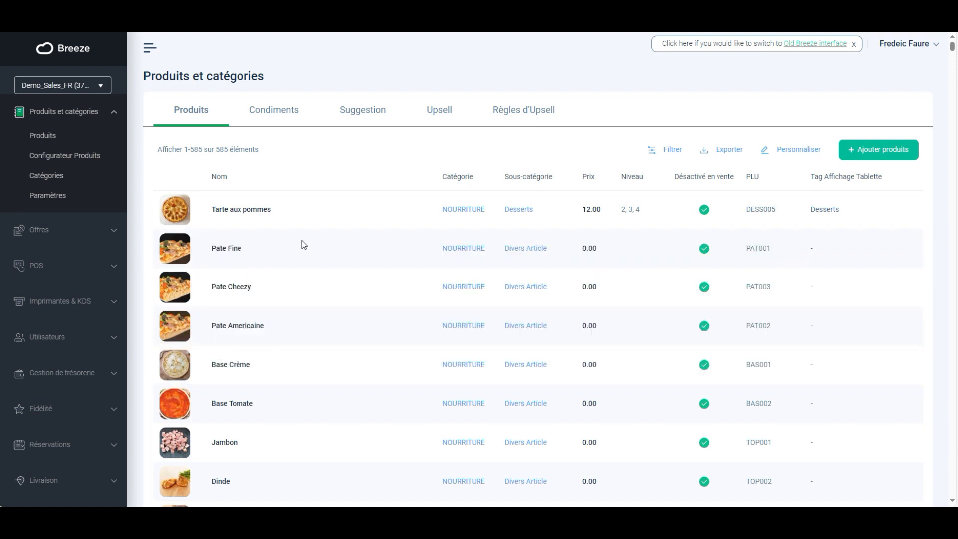
Filter the product list to the Bieres sub-category.
click(56, 136)
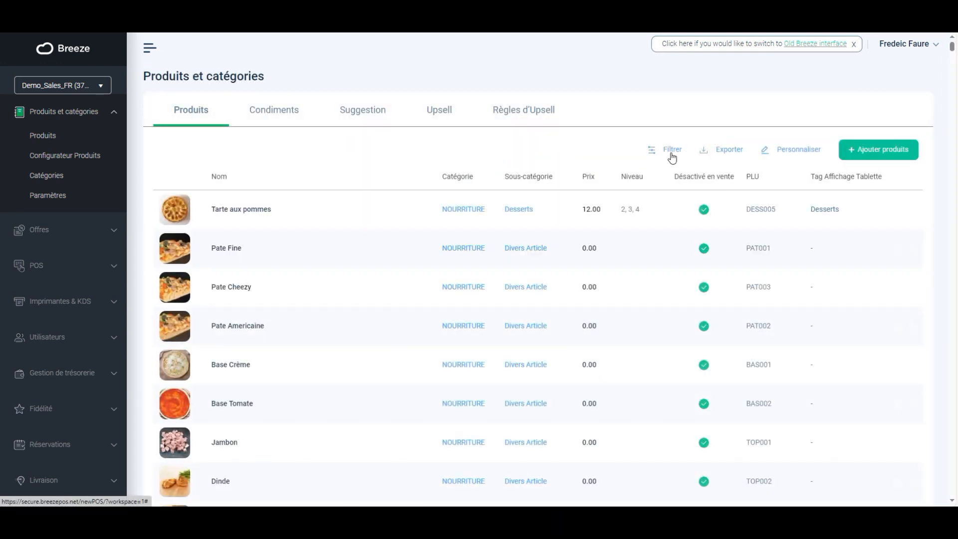
click(671, 154)
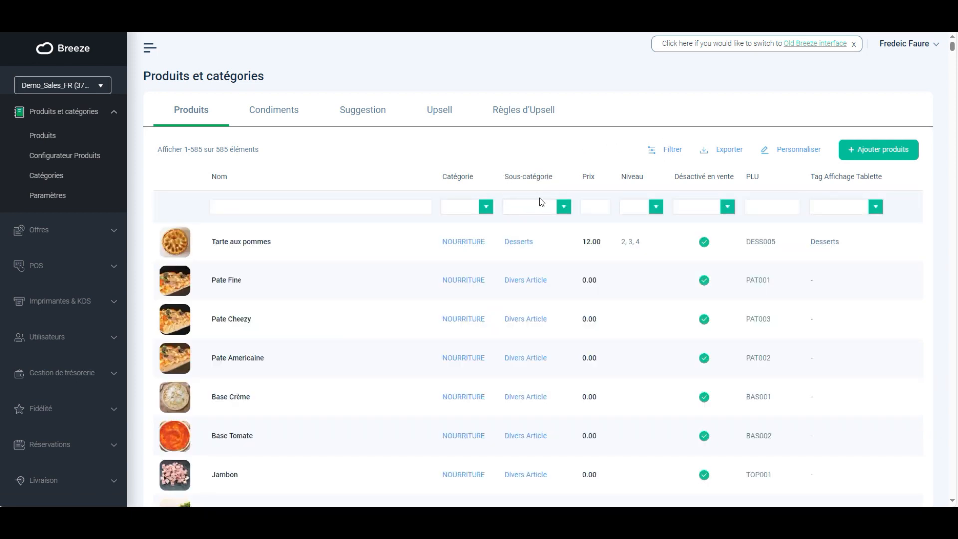
click(563, 208)
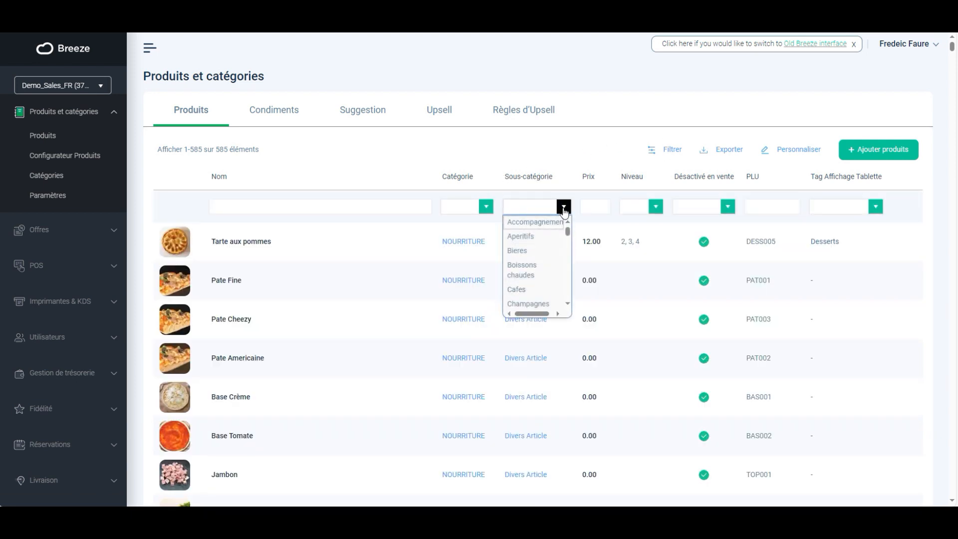
click(529, 253)
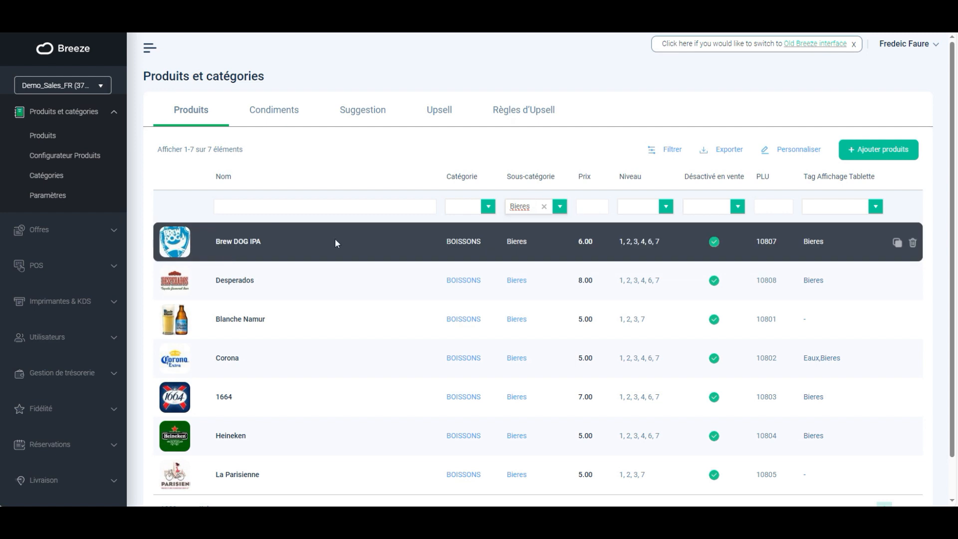
scroll(256, 255, down, 1)
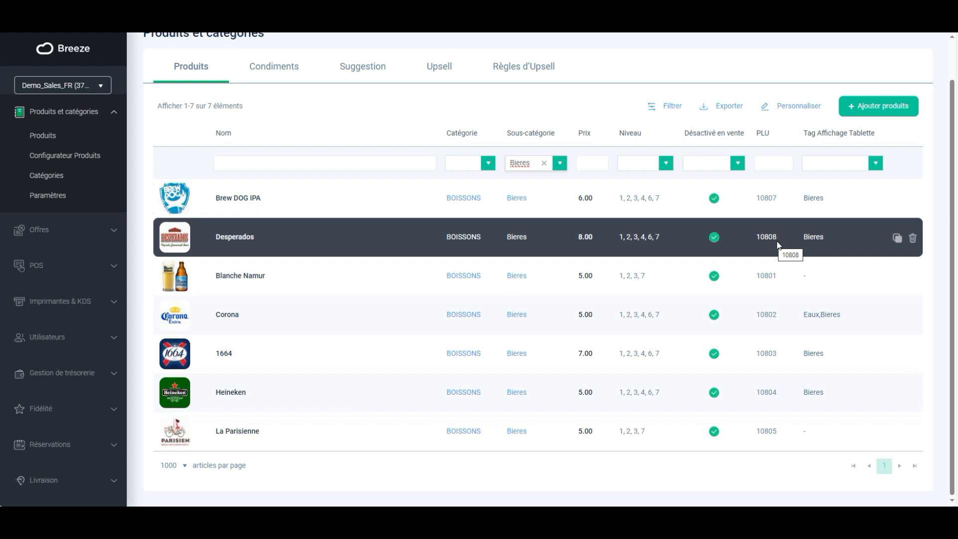
Duplicate the Desperados product and accept the confirmation.
click(896, 239)
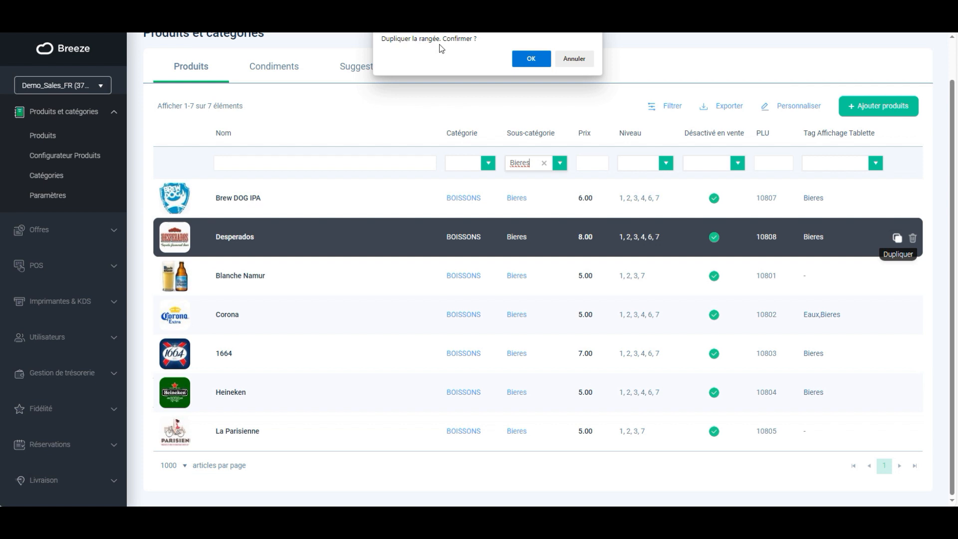
click(530, 59)
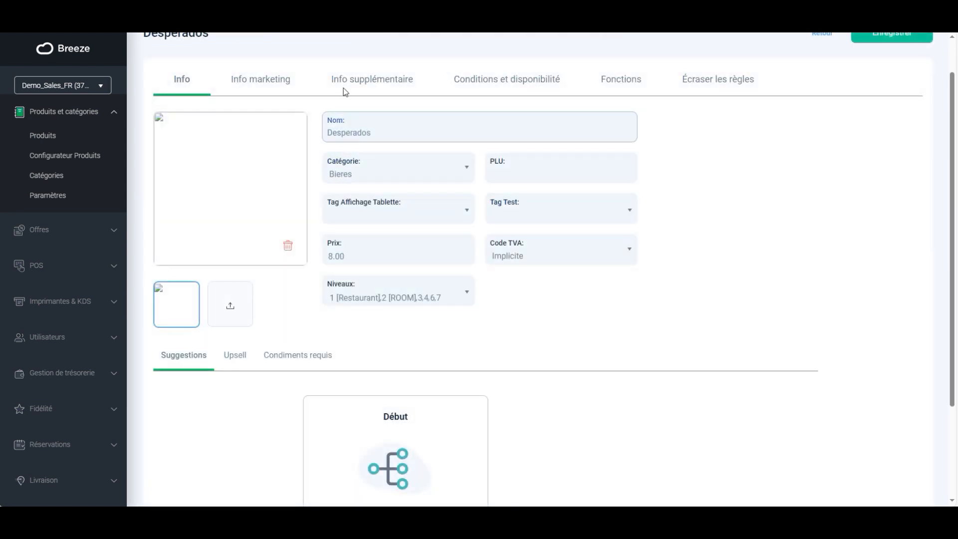
scroll(306, 175, up, 1)
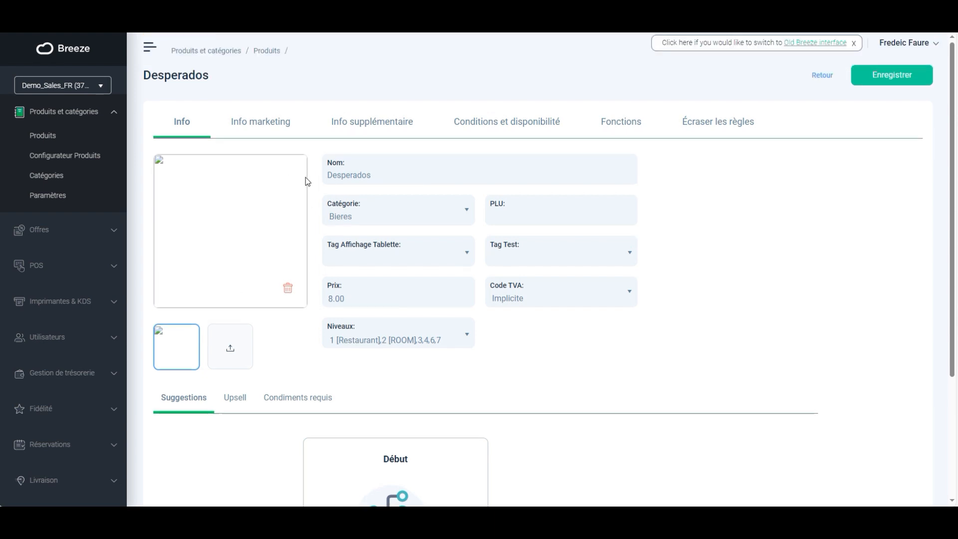
Rename the duplicated product as Bière Du Démon.
click(377, 176)
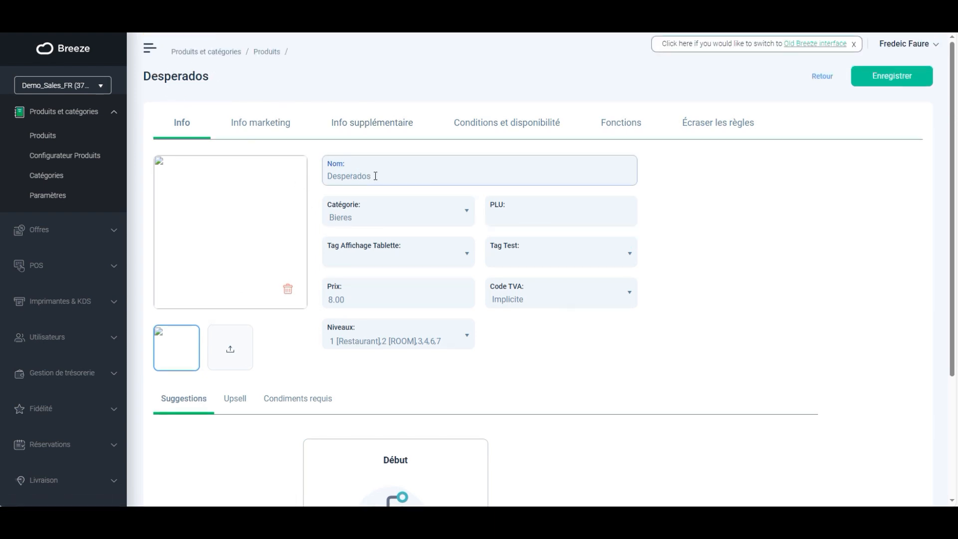
drag(378, 177, 325, 177)
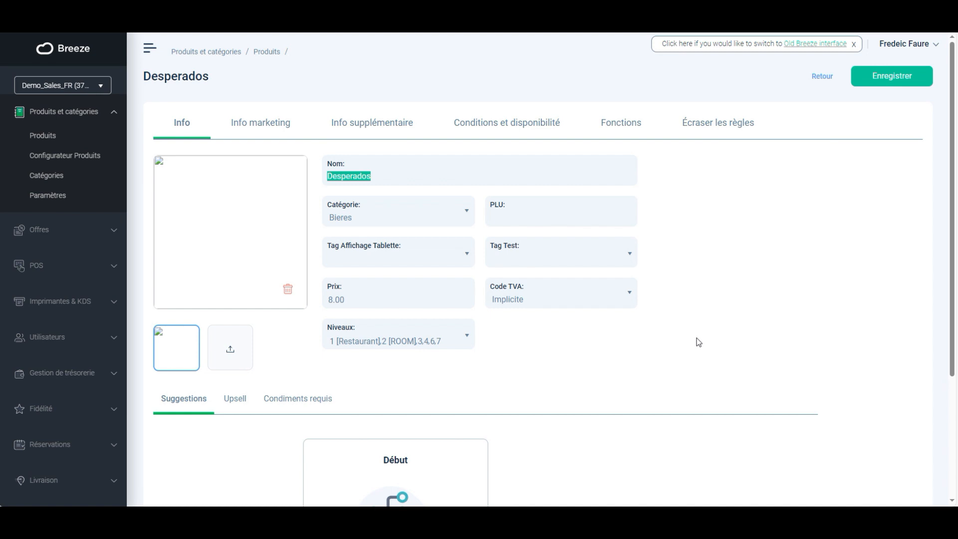
text(bl)
key(BackSpace)
key(BackSpace)
key(BackSpace)
key(BackSpace)
text(Bière Du Démon)
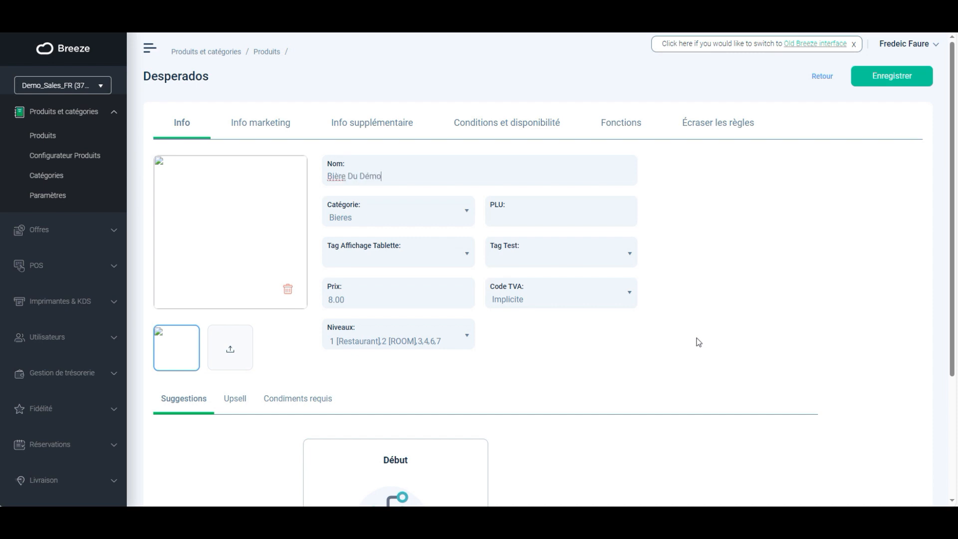
Set the product's PLU to 10809 and its Tag Affichage Tablette to Bieres.
click(363, 211)
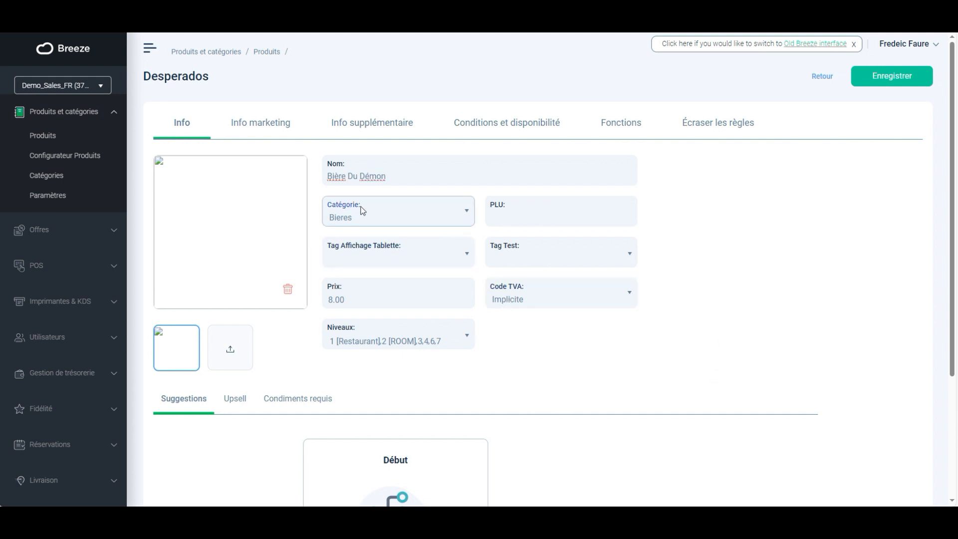
click(531, 217)
text(10809)
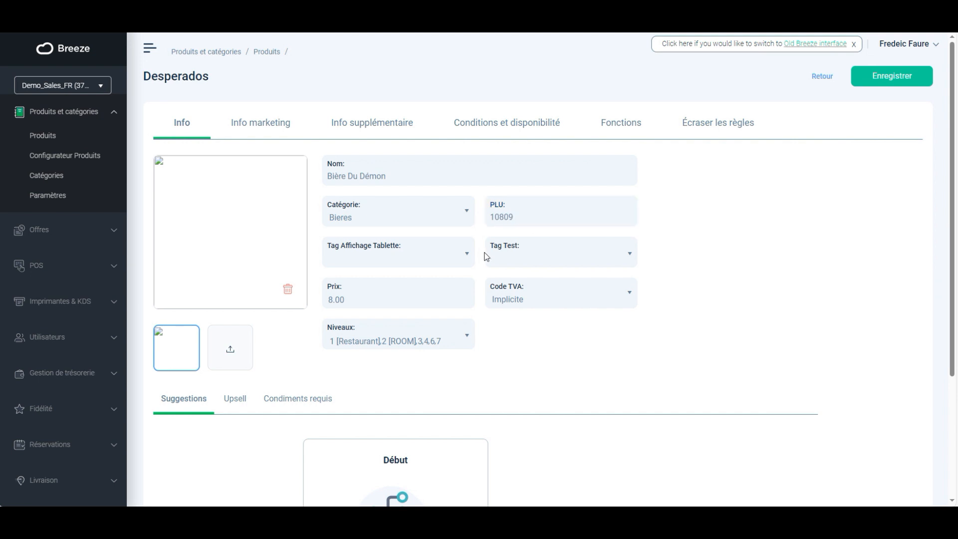
click(387, 260)
text(bier)
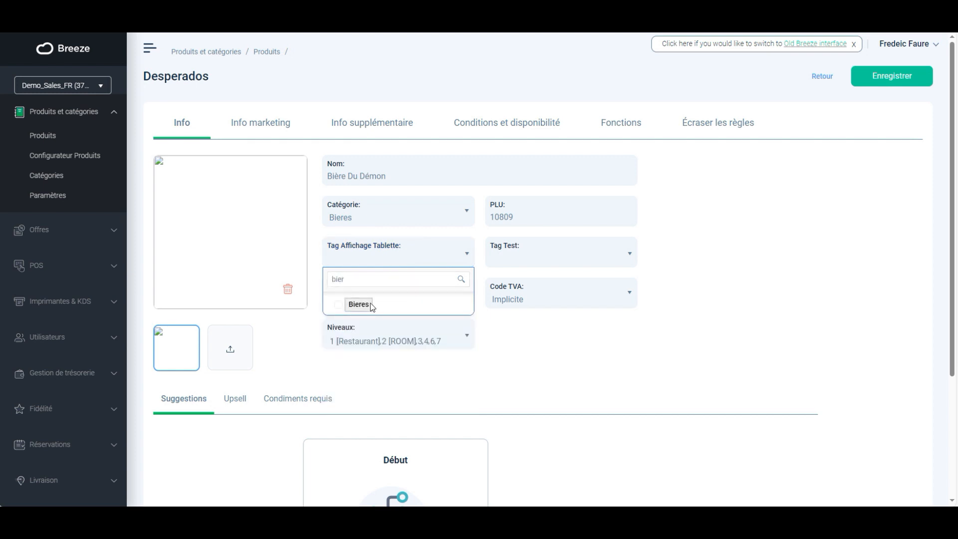
click(359, 304)
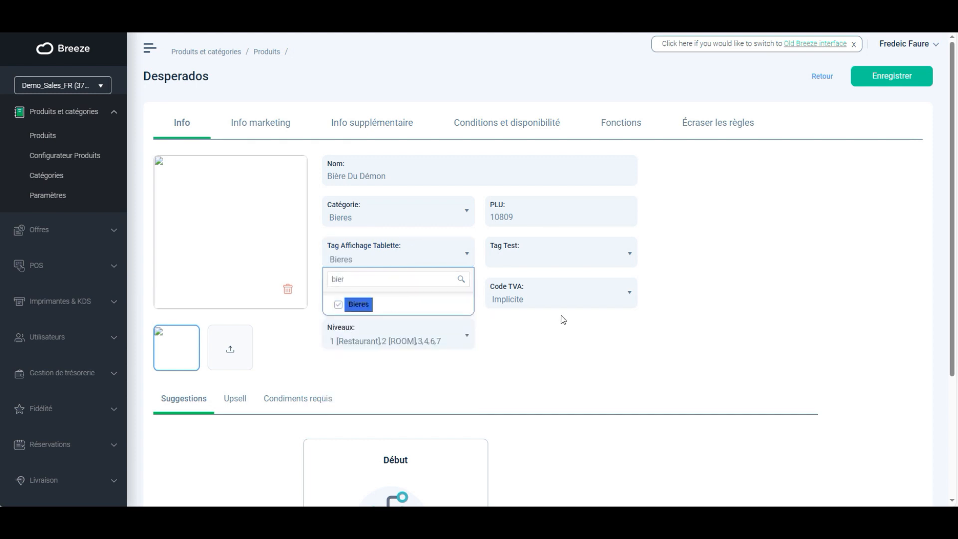
click(593, 355)
Set the product's price to 12 and check its marketing information.
click(370, 304)
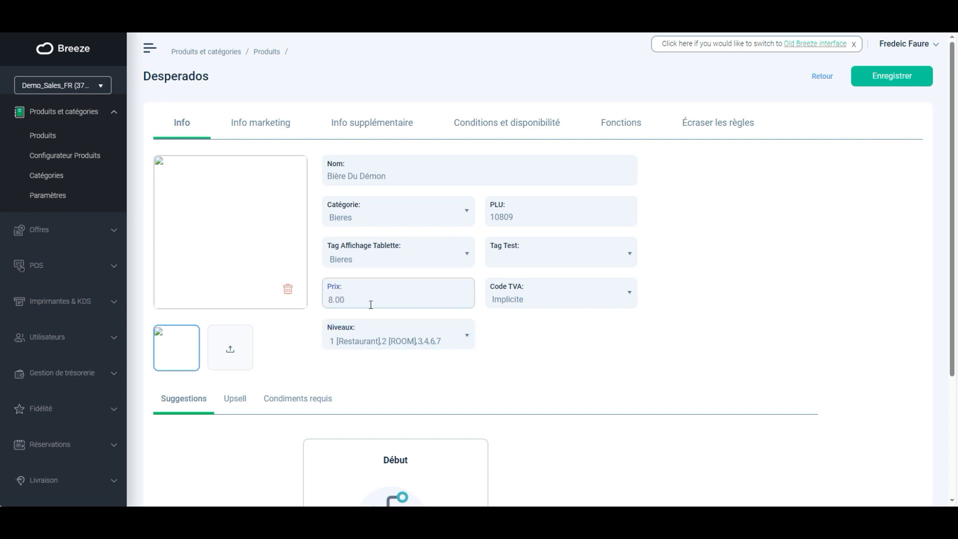
click(384, 318)
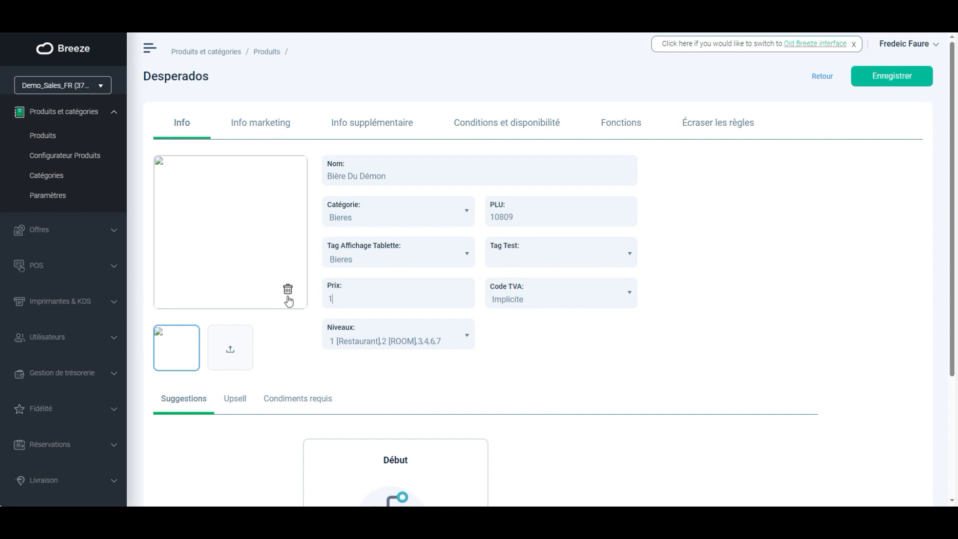
text(12)
click(621, 377)
click(242, 125)
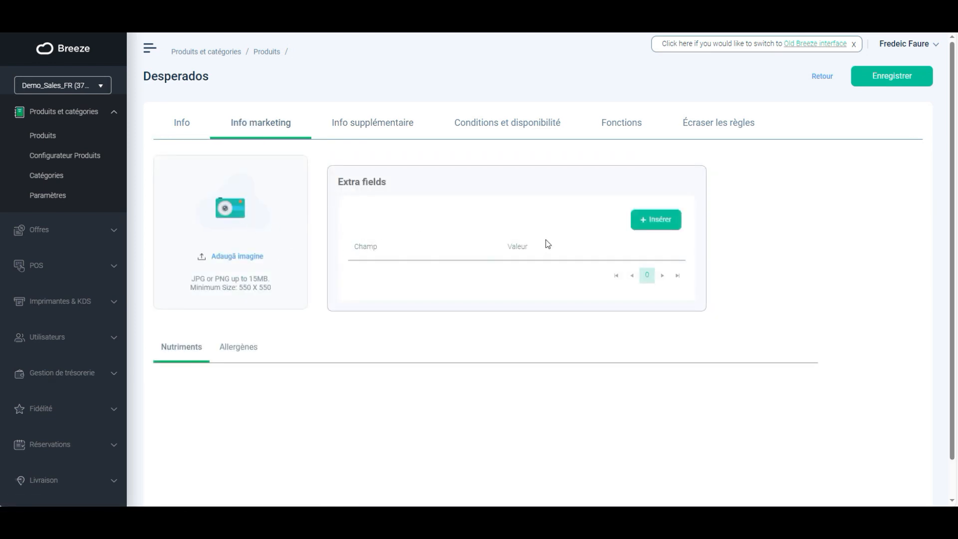
click(192, 128)
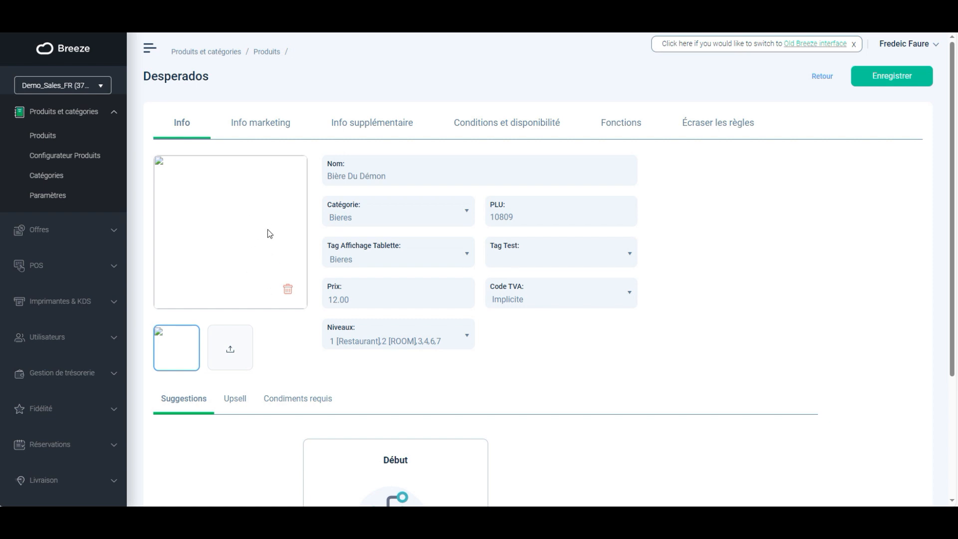
Copy the product name Bière Du Démon into Autre Nom 1 of the supplementary information, replacing the existing text.
click(403, 126)
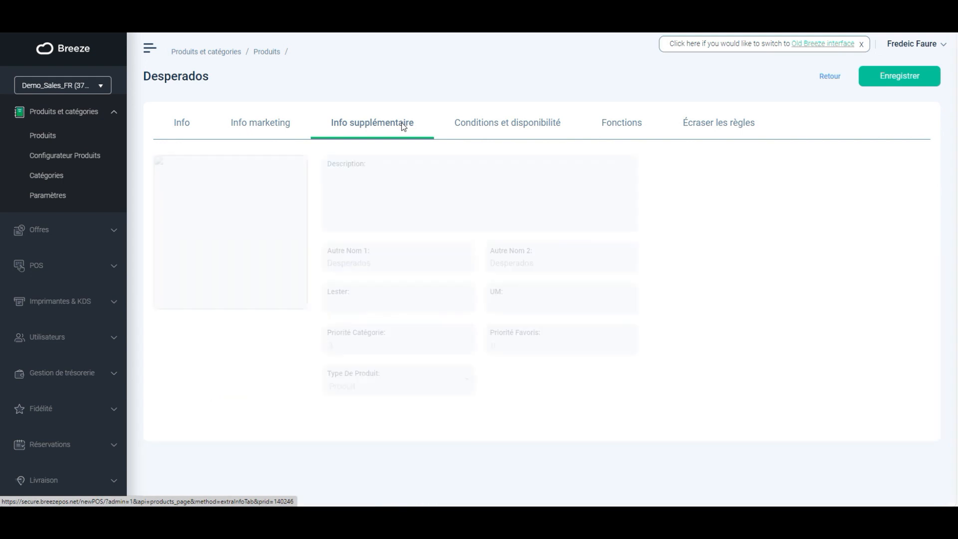
click(410, 310)
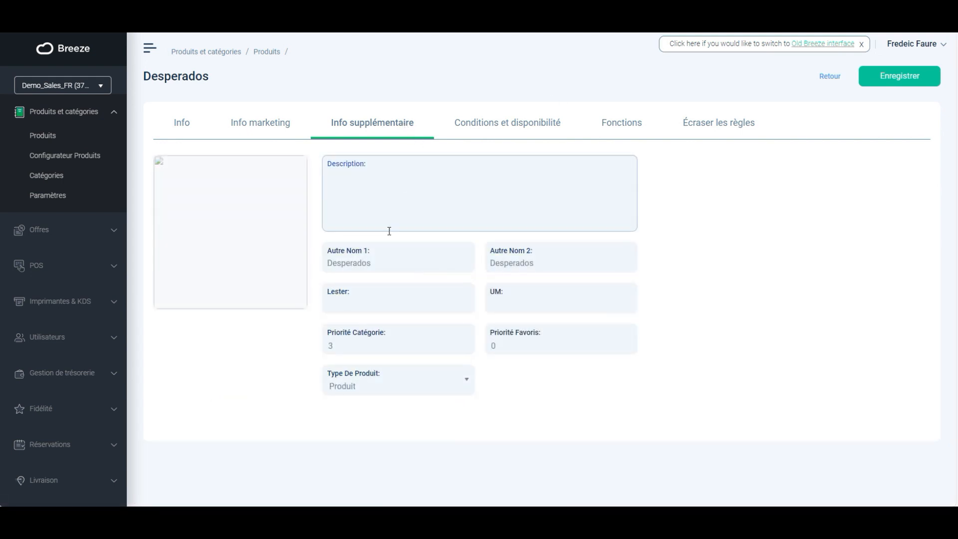
drag(397, 263, 253, 262)
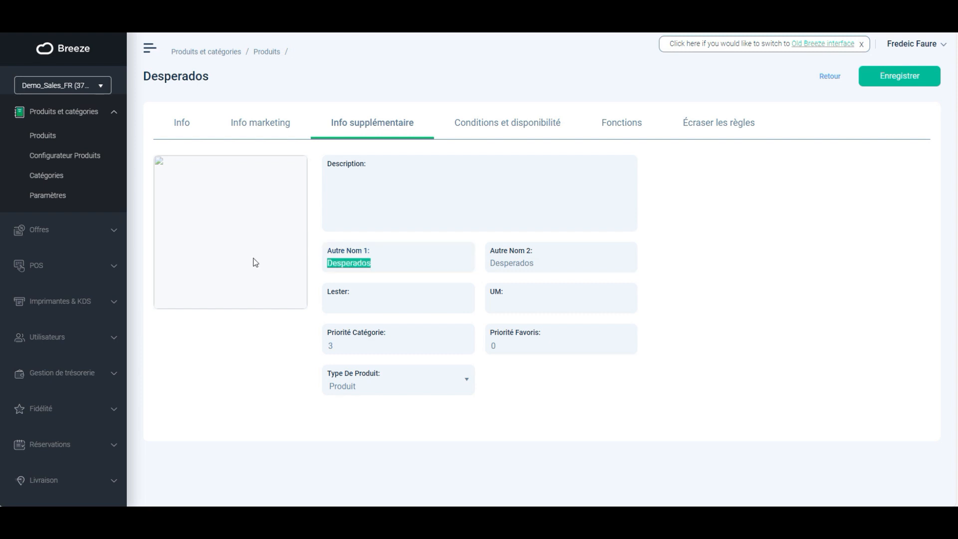
click(201, 126)
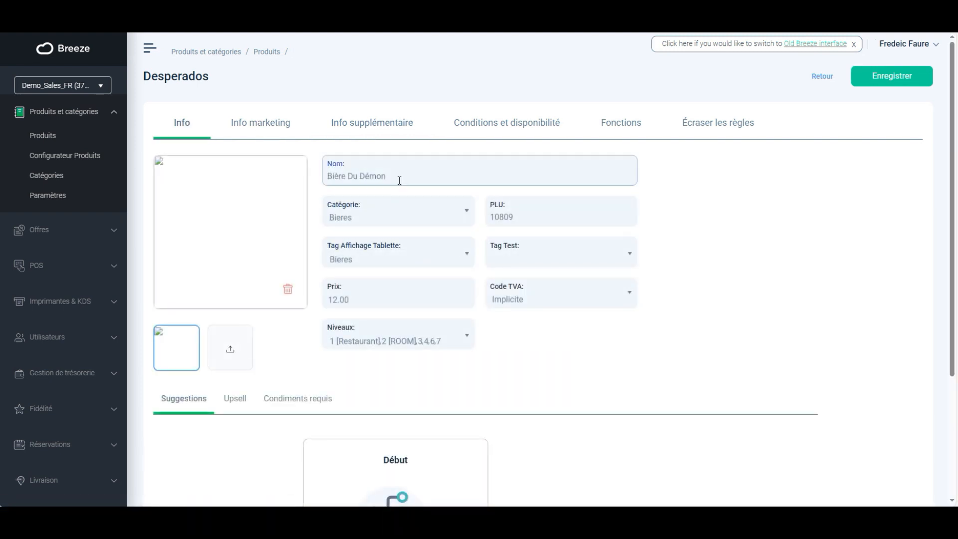
drag(399, 179, 263, 192)
key(ctrl+c)
click(384, 129)
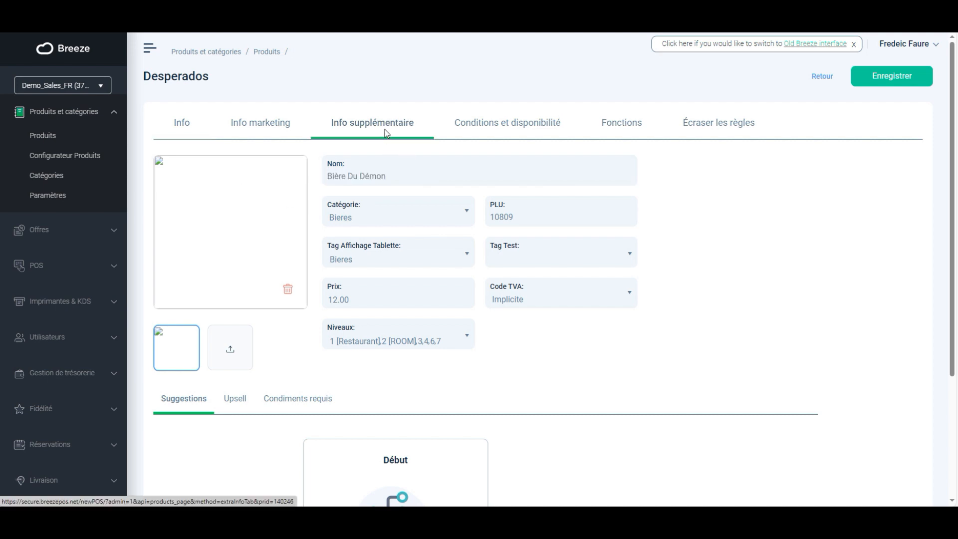
click(379, 263)
drag(388, 260, 301, 278)
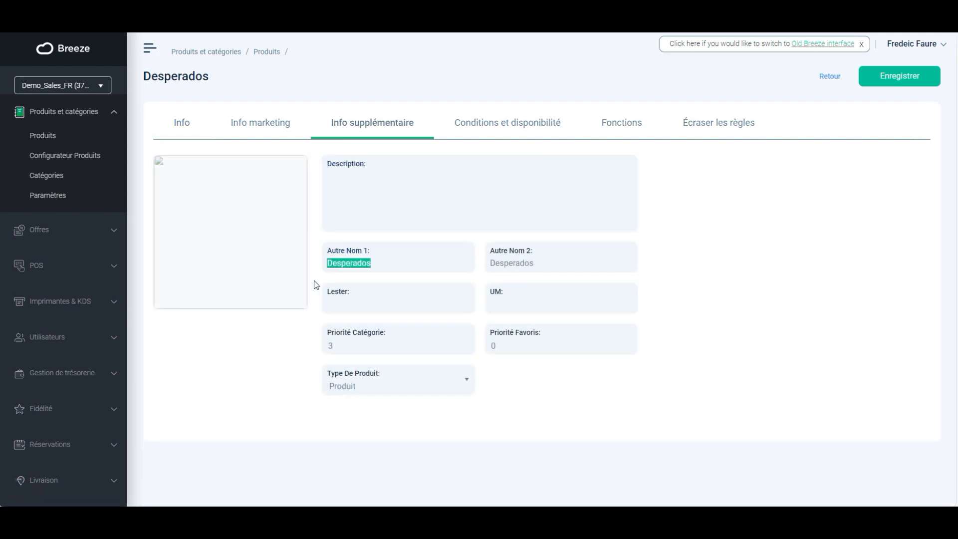
key(ctrl+v)
Replace the text of Autre Nom 2 with the copied name Bière Du Démon.
click(545, 263)
drag(545, 263, 488, 287)
key(ctrl+v)
key(Tab)
key(Tab)
key(Tab)
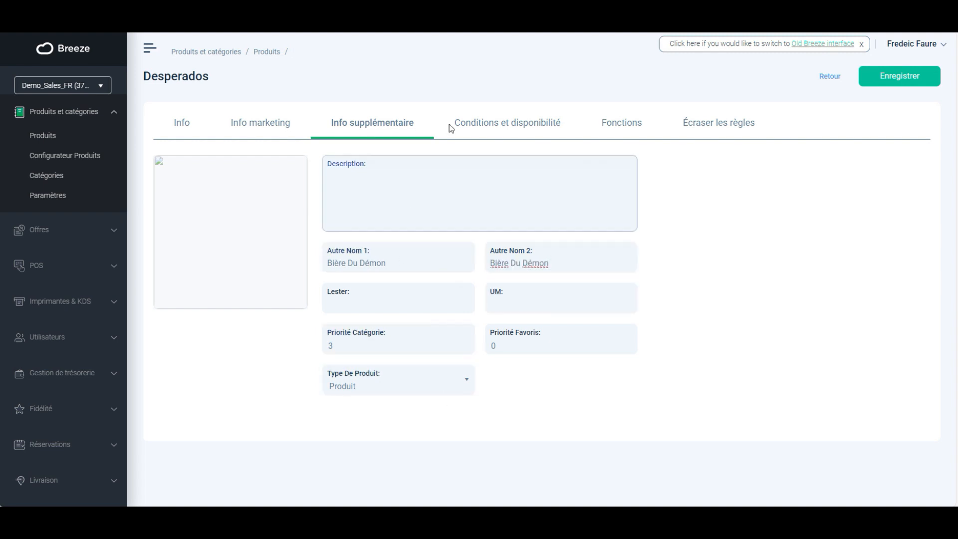
Review the product's availability conditions, functions and override rules, and save the product.
click(517, 126)
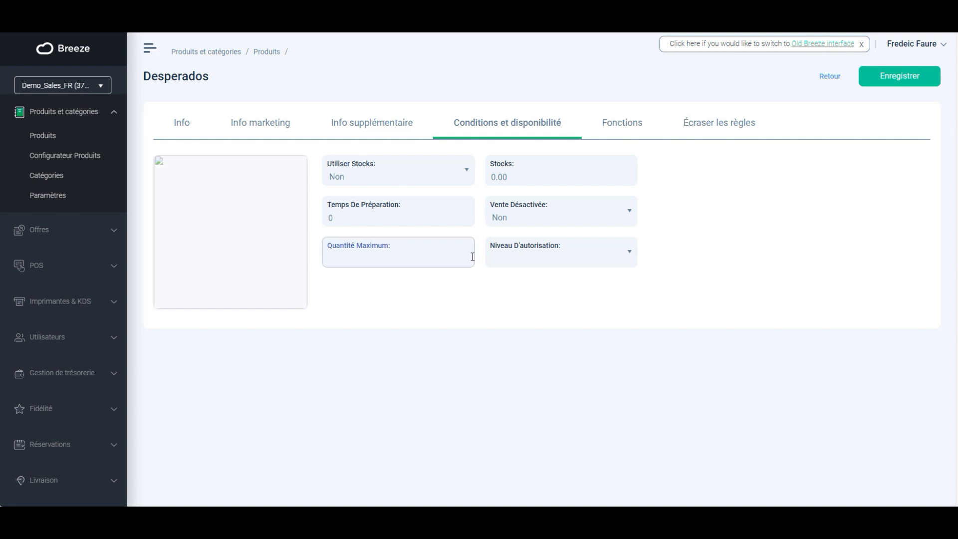
click(643, 134)
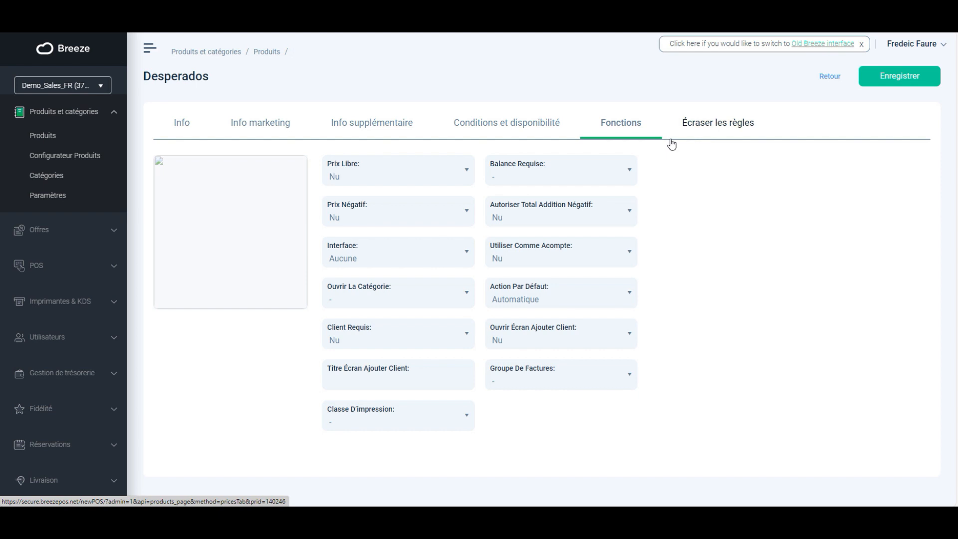
click(718, 129)
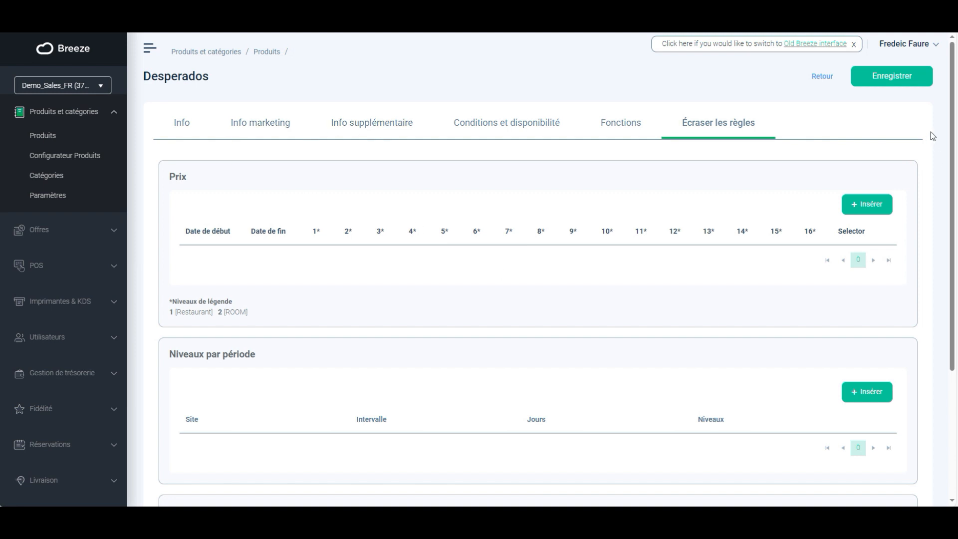
click(899, 81)
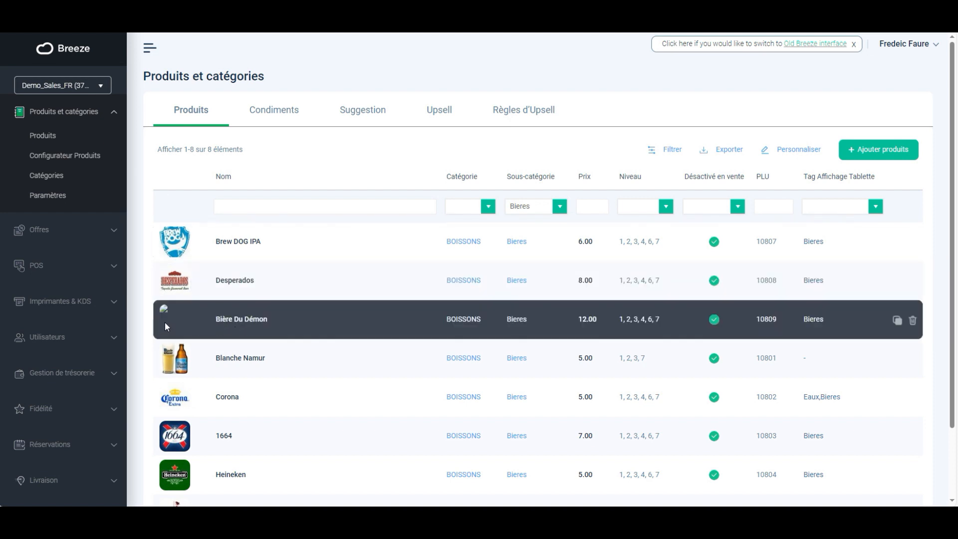
Reopen the Bière Du Démon product and delete its broken image.
click(187, 318)
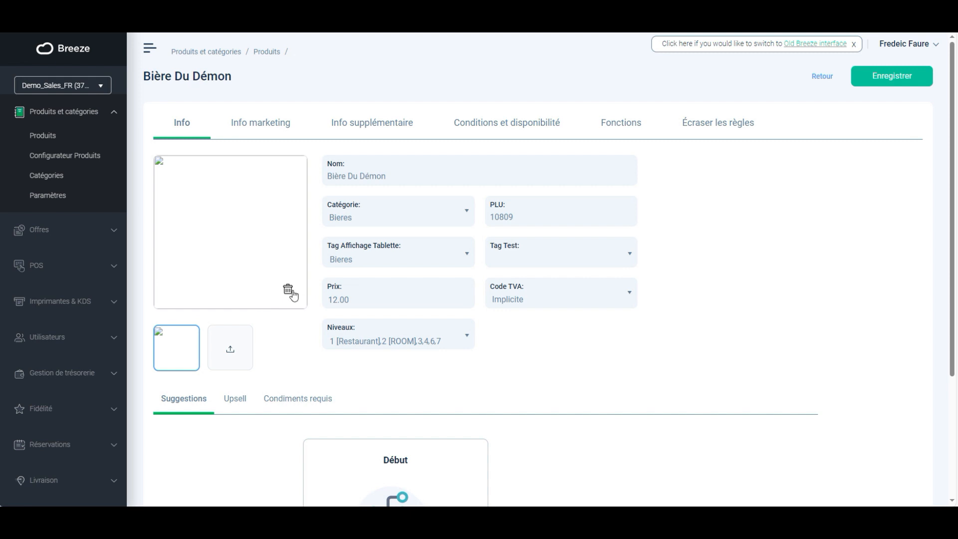
click(291, 291)
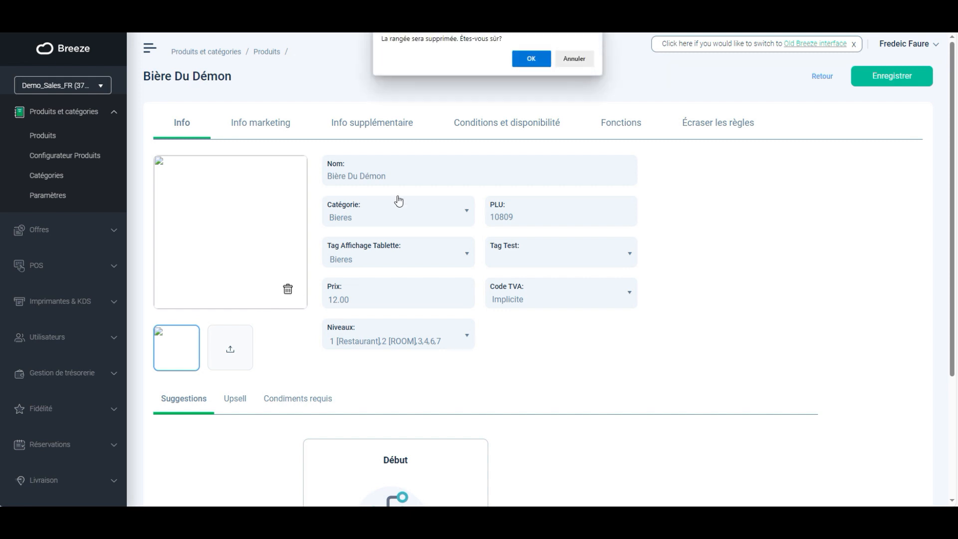
click(529, 59)
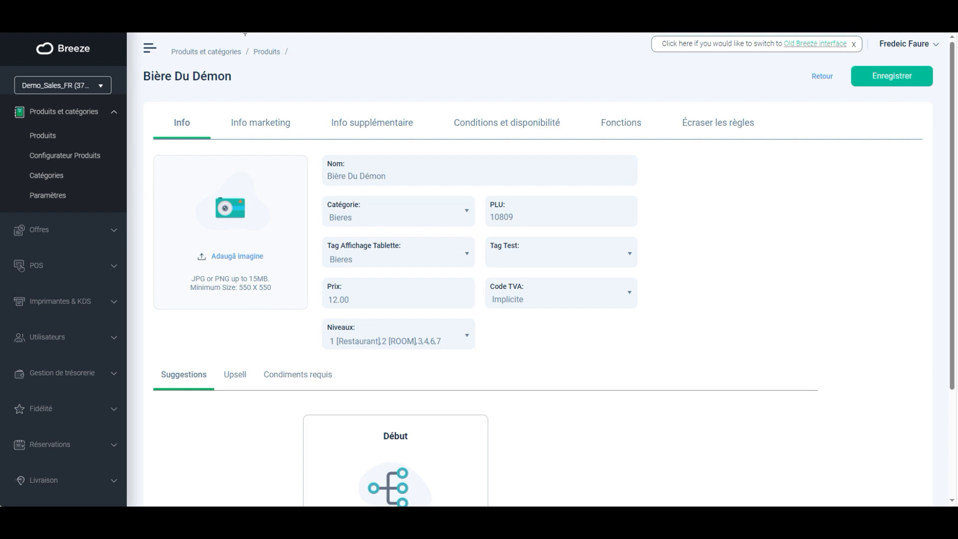
Switch to the Bing image results and copy the La Bière du Démon Imperial Pils label image.
key(ctrl+Tab)
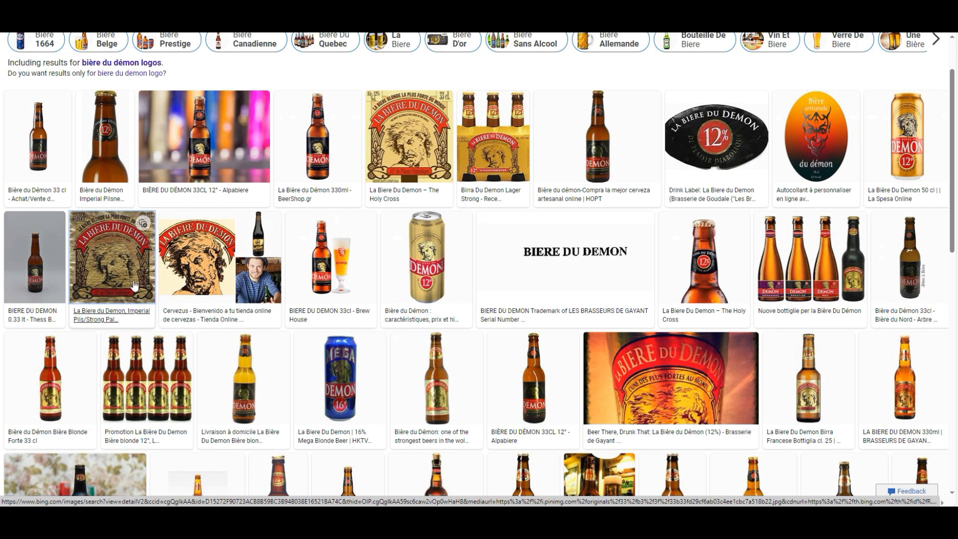
right_click(117, 255)
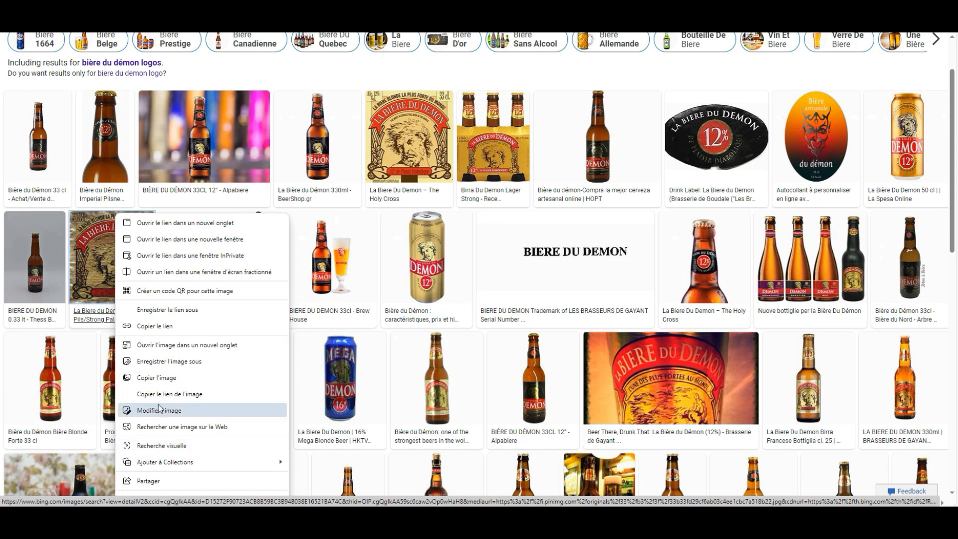
click(160, 379)
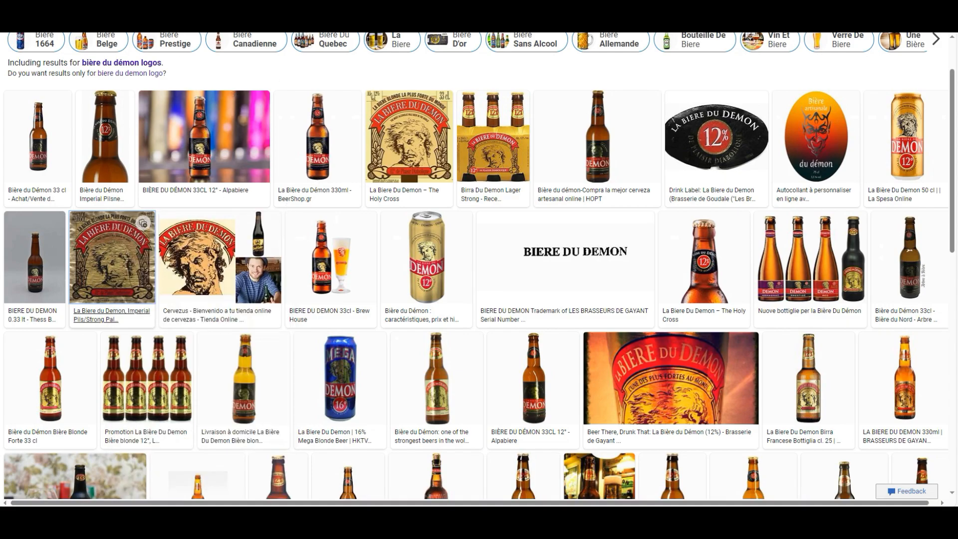
Switch back to Breeze and open the product image's file chooser, ready to search the IMAGES BREEZE folder.
key(alt+Tab)
click(232, 258)
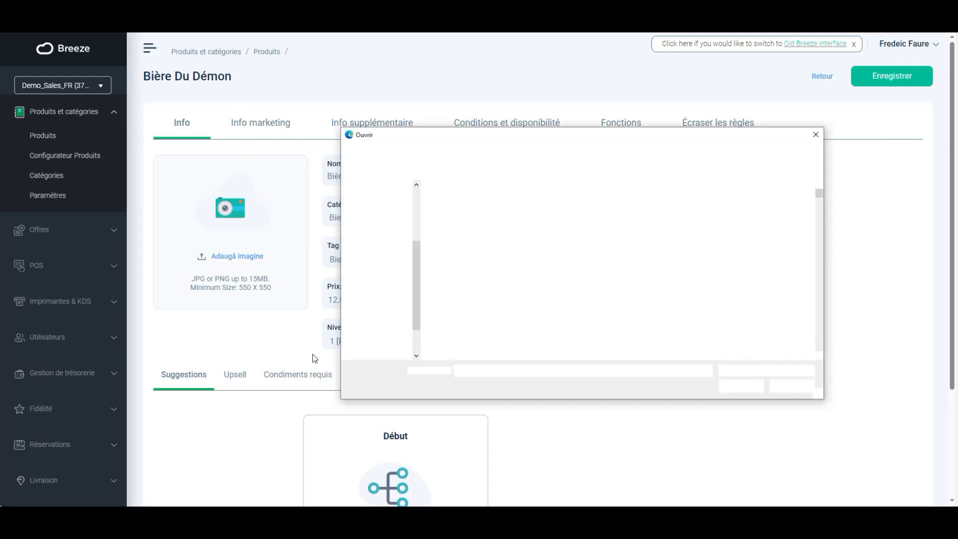
click(756, 155)
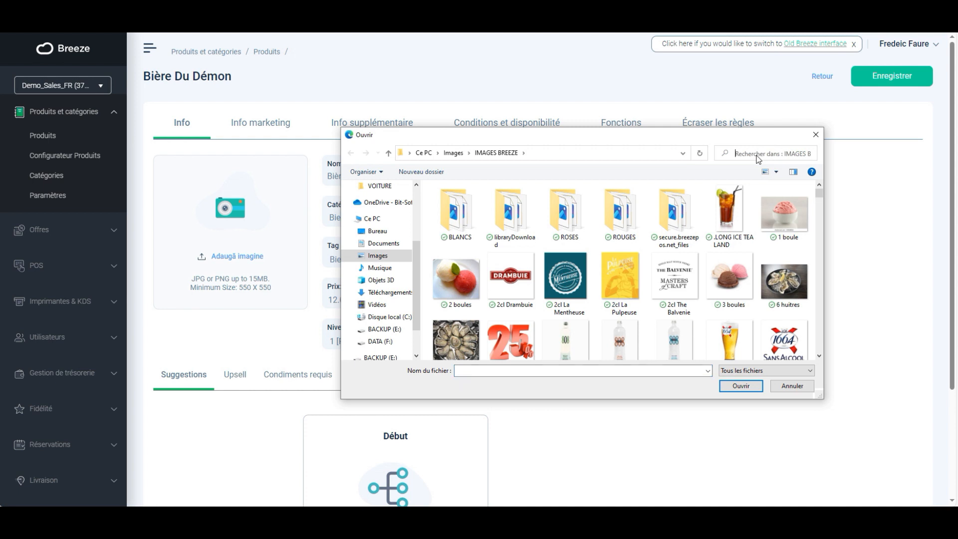
text(bier)
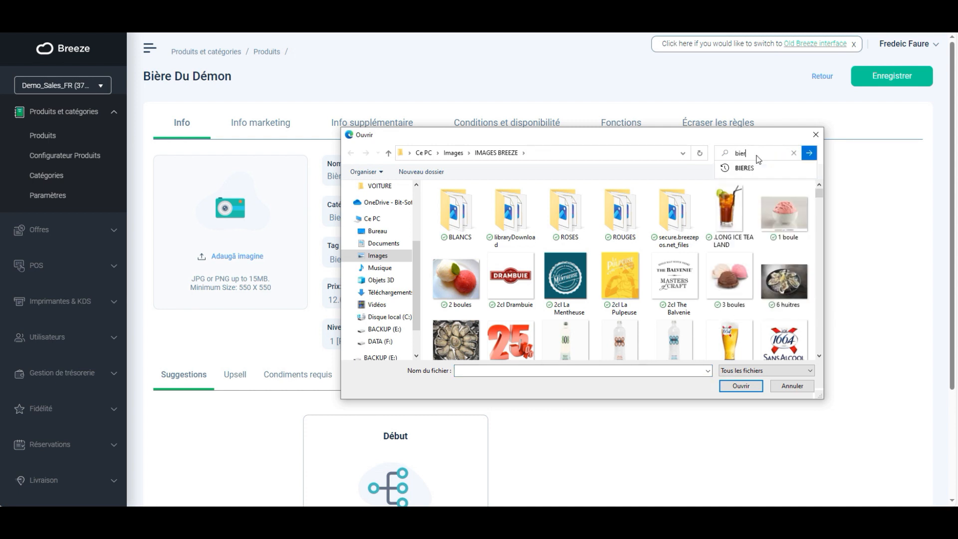
key(BackSpace)
key(BackSpace)
key(BackSpace)
key(BackSpace)
Search the folder for demo, upload the BIERE DU DEMON file as the product image, and save the product.
text(demo)
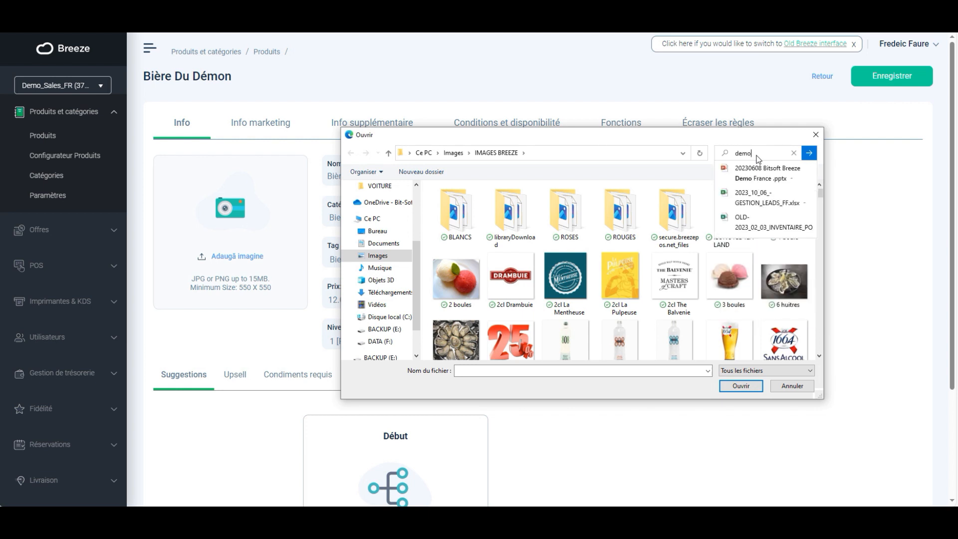
key(Return)
click(461, 204)
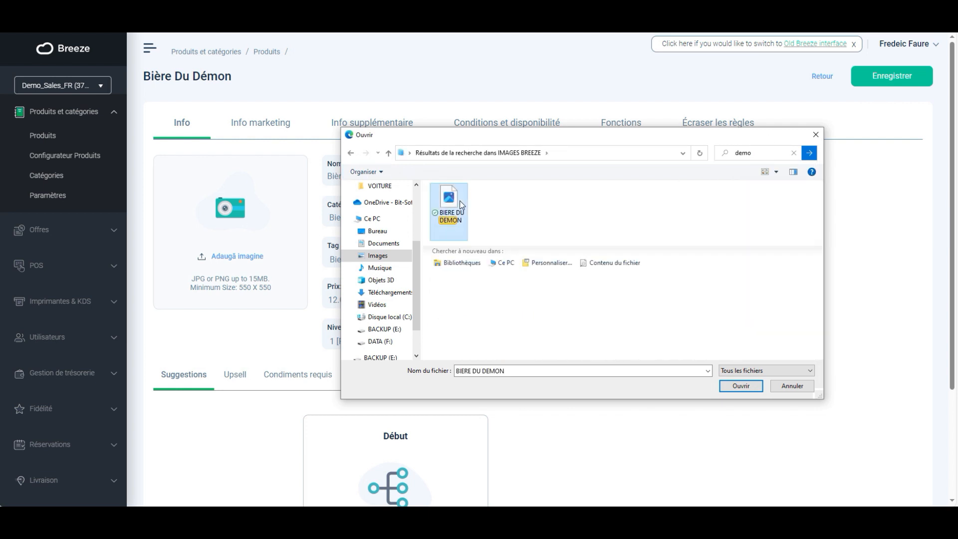
click(741, 386)
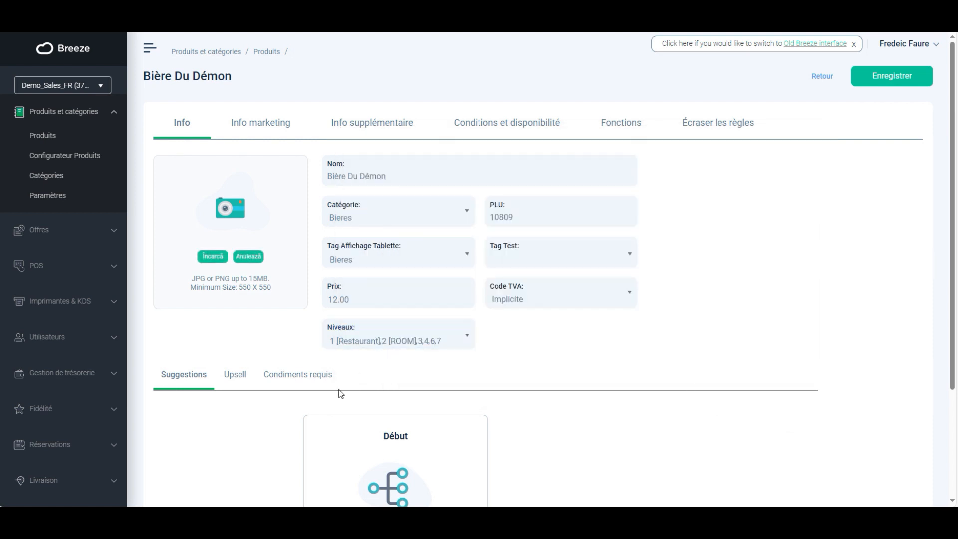
click(218, 259)
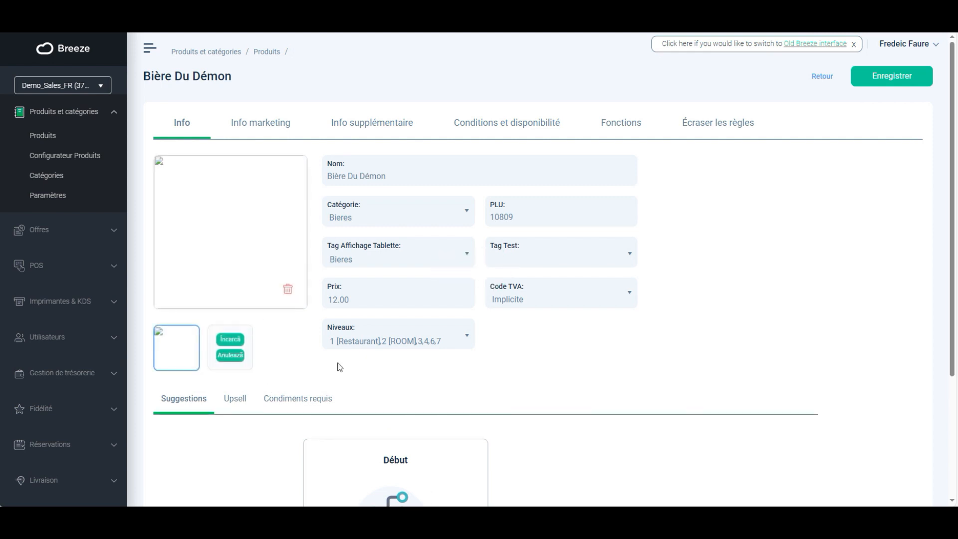
click(893, 80)
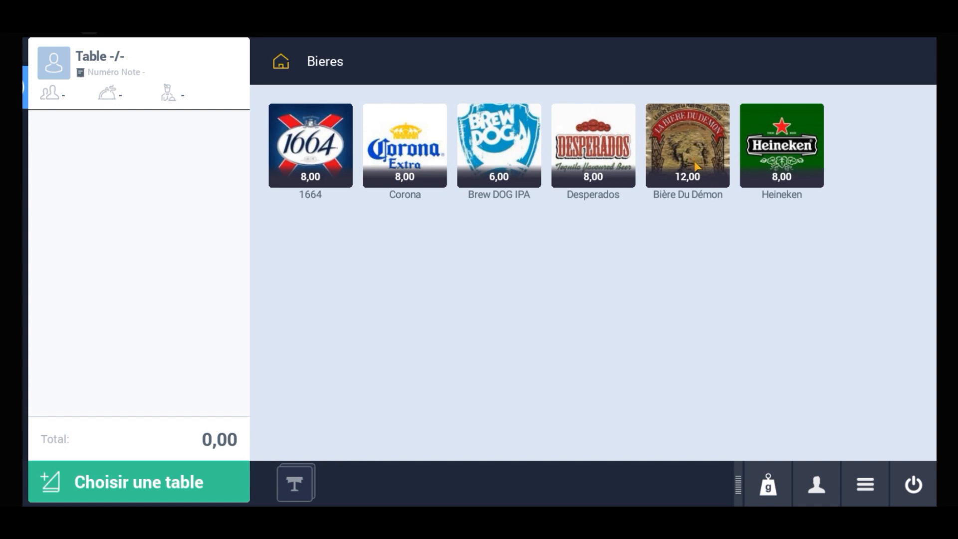
In the point-of-sale app, return to the category overview and reopen Bieres through Les Alcools to check the Bière Du Démon product.
click(283, 64)
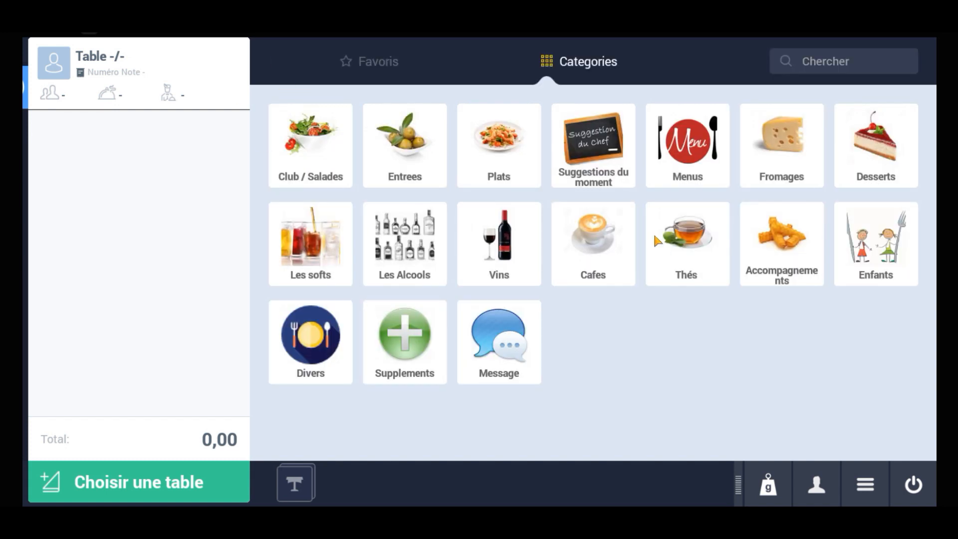
click(427, 260)
click(402, 272)
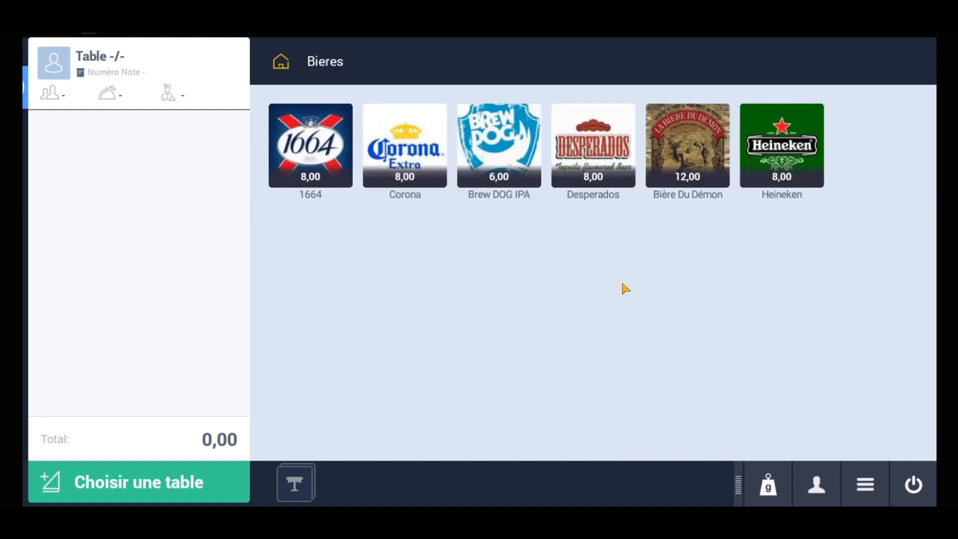